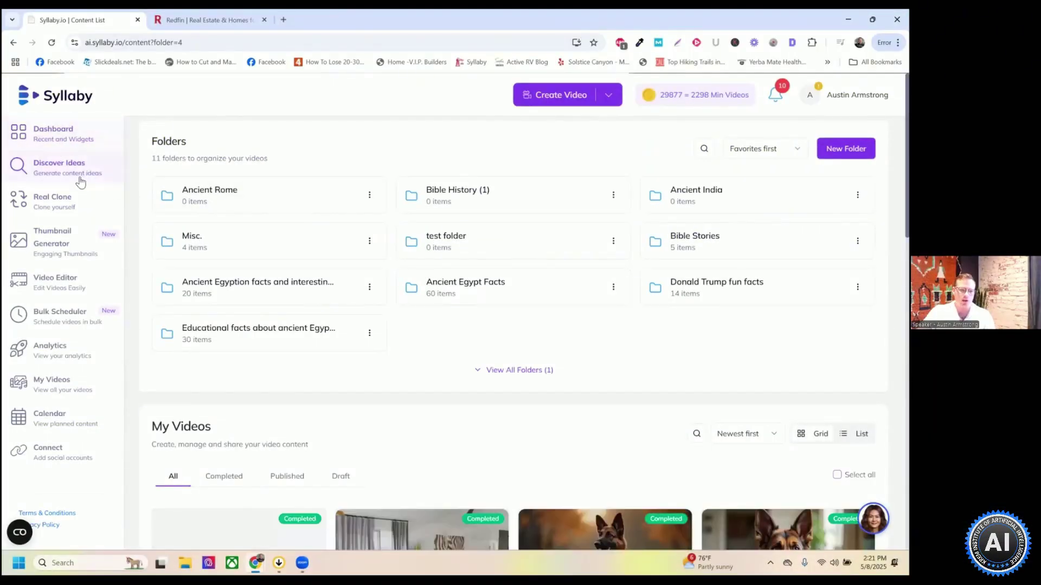
Start a new Faceless Video from Create Video, open URL to Video, then return to Redfin.
click(608, 94)
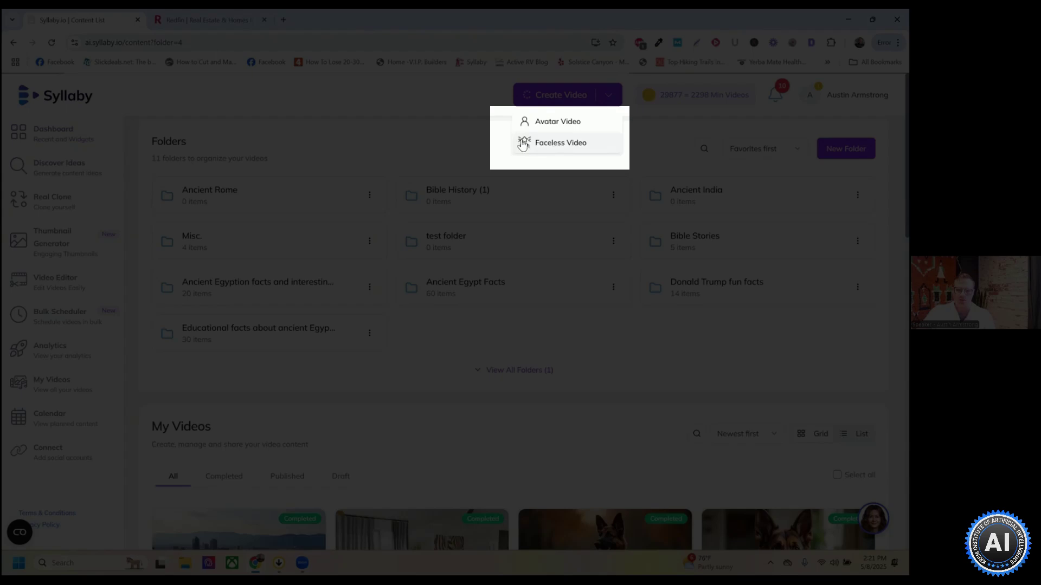
click(522, 143)
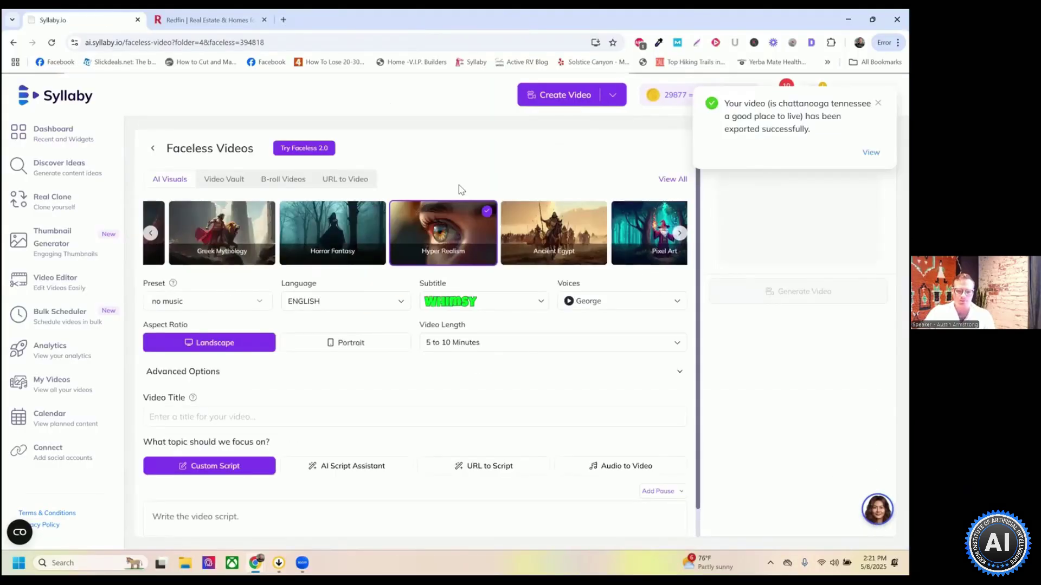
click(353, 180)
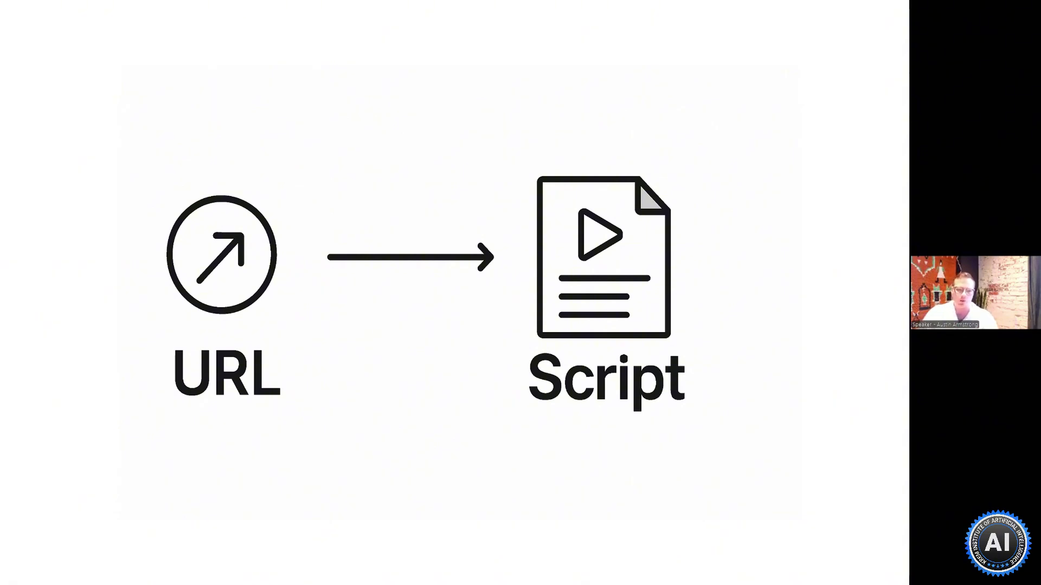
key(alt+Tab)
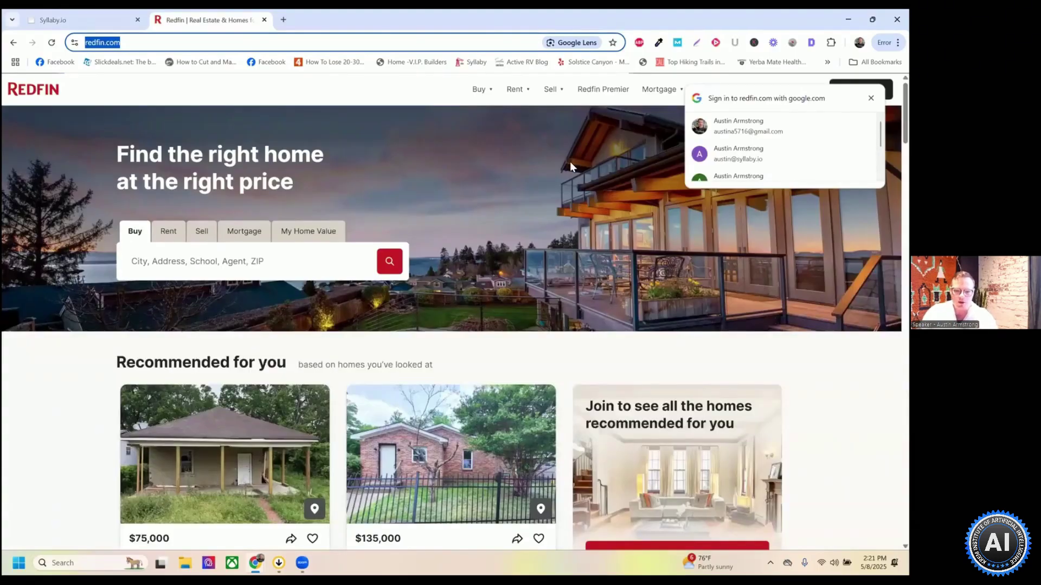
scroll(483, 314, down, 7)
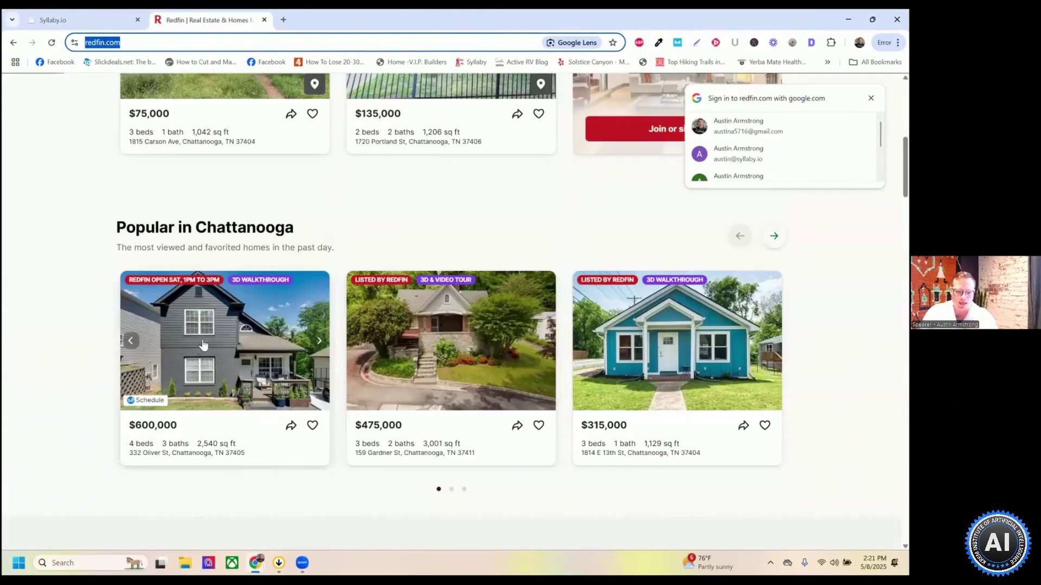
click(202, 340)
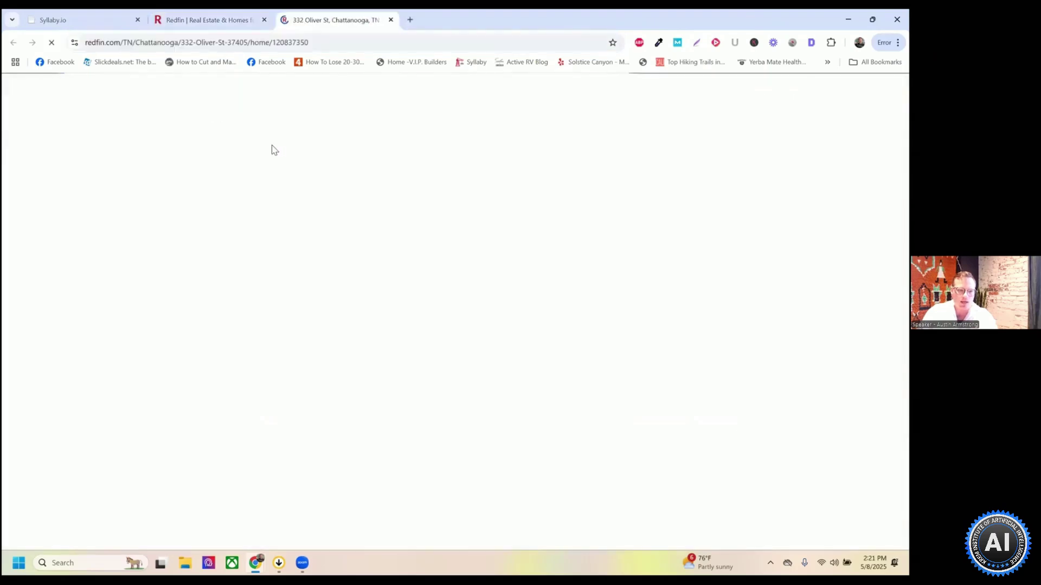
click(136, 42)
key(ctrl+c)
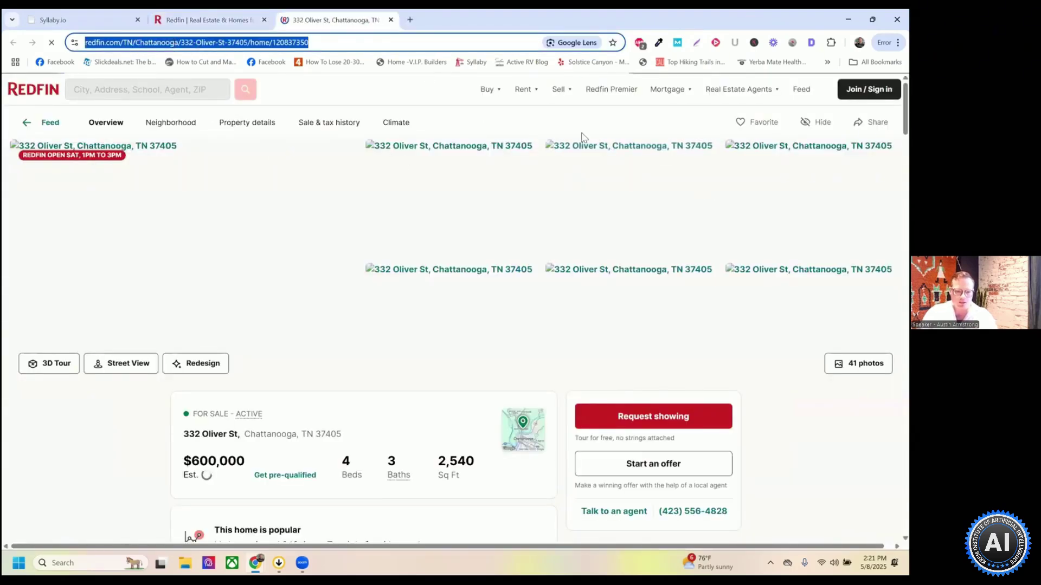
key(ctrl+1)
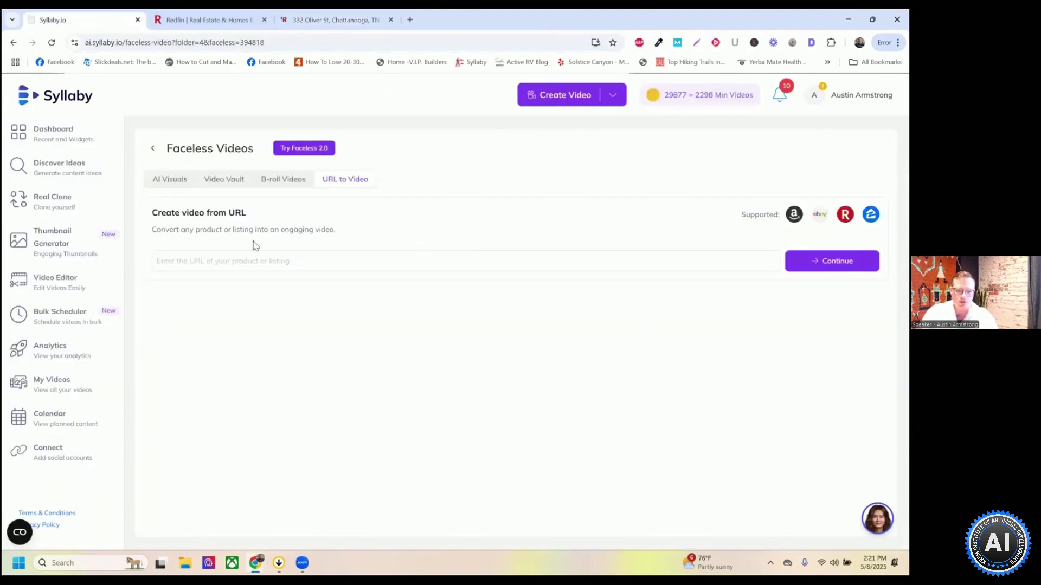
Paste the Redfin listing URL to fetch its photos and set Video Length to < 1 Minute.
key(ctrl+v)
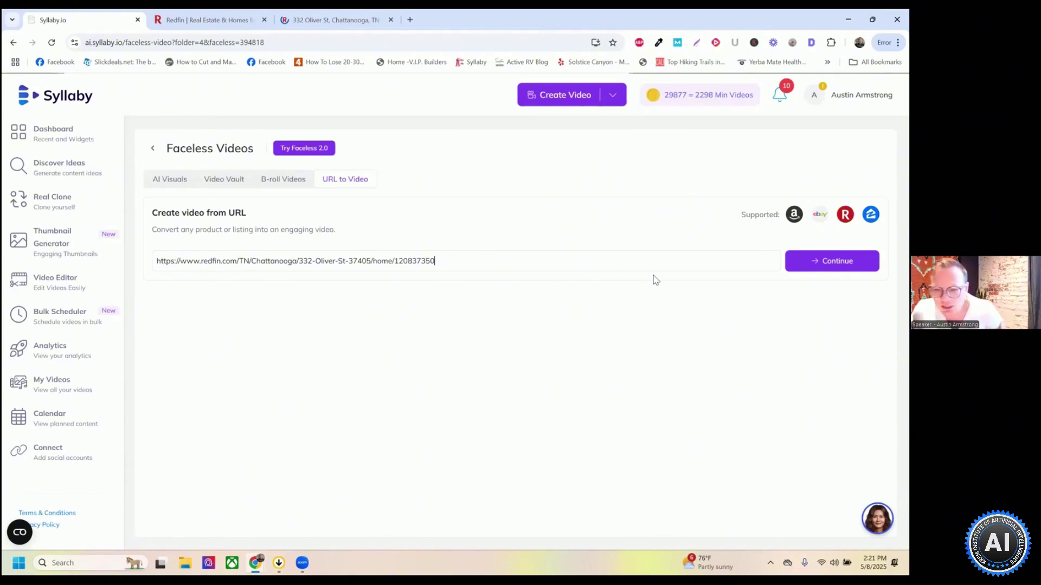
key(Return)
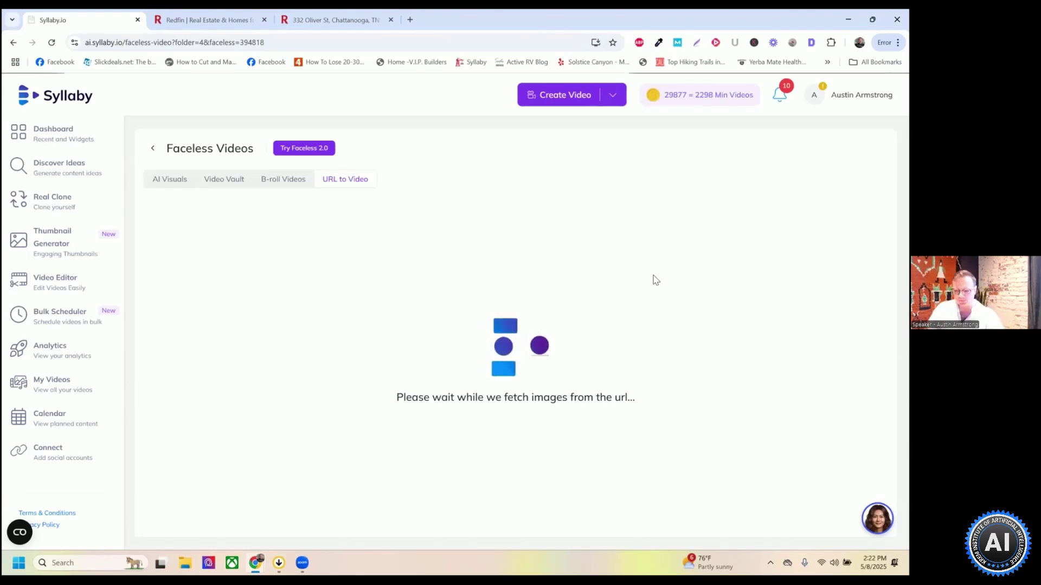
click(571, 361)
click(455, 377)
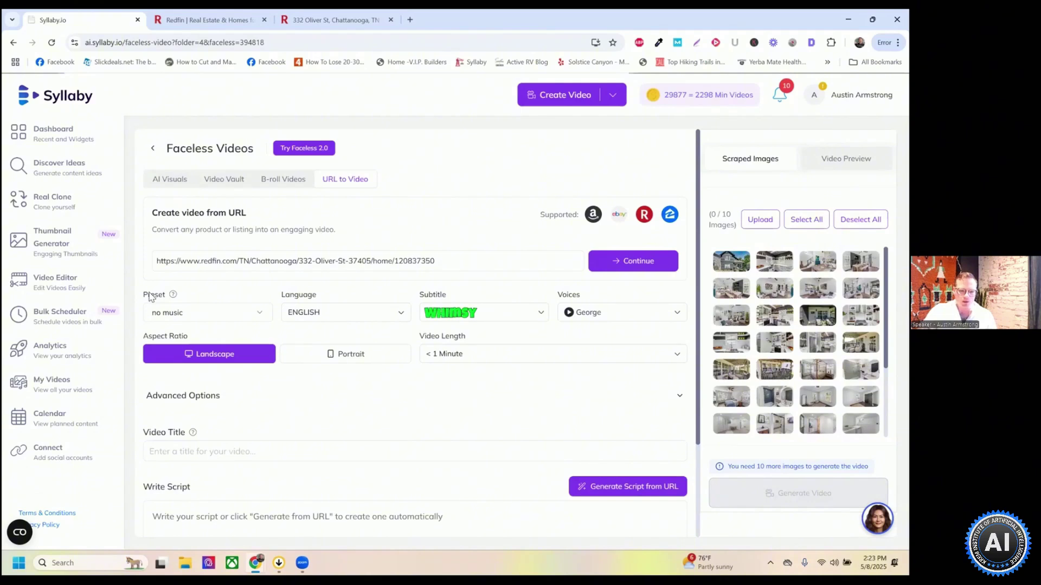
Choose the custom narration voice from the Voices list.
scroll(361, 227, down, 1)
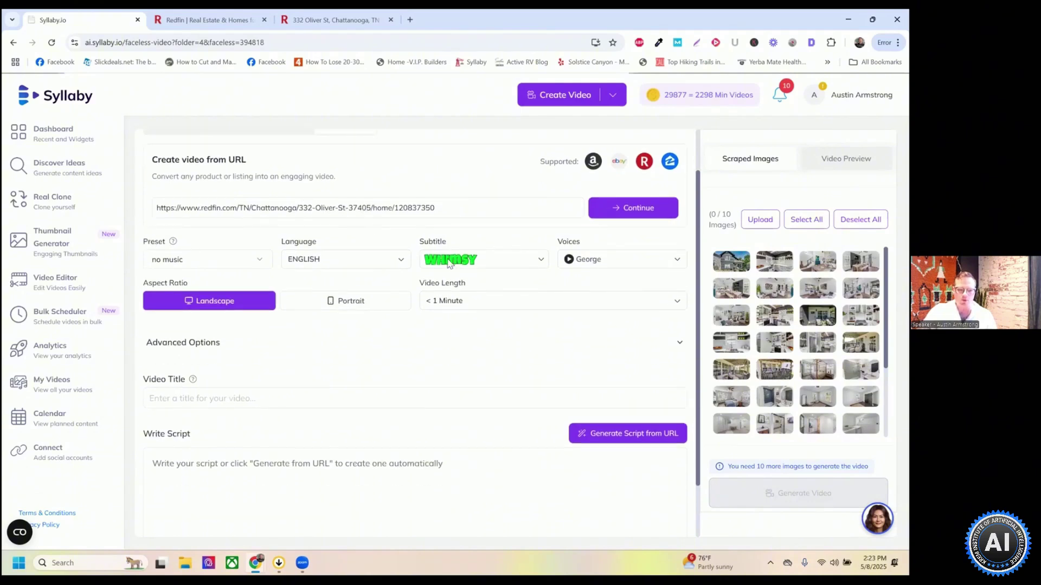
scroll(467, 404, down, 1)
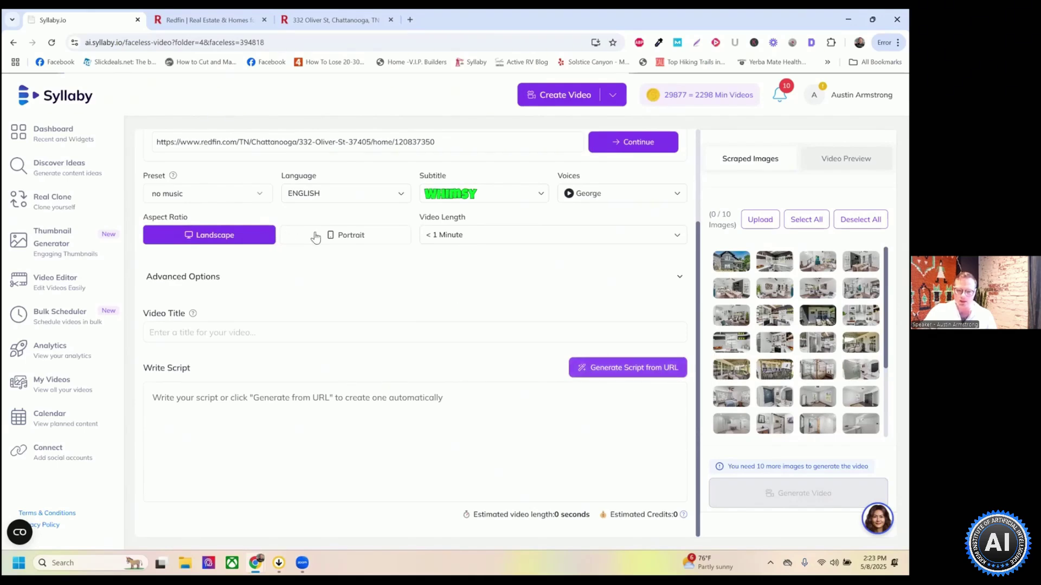
scroll(460, 241, up, 2)
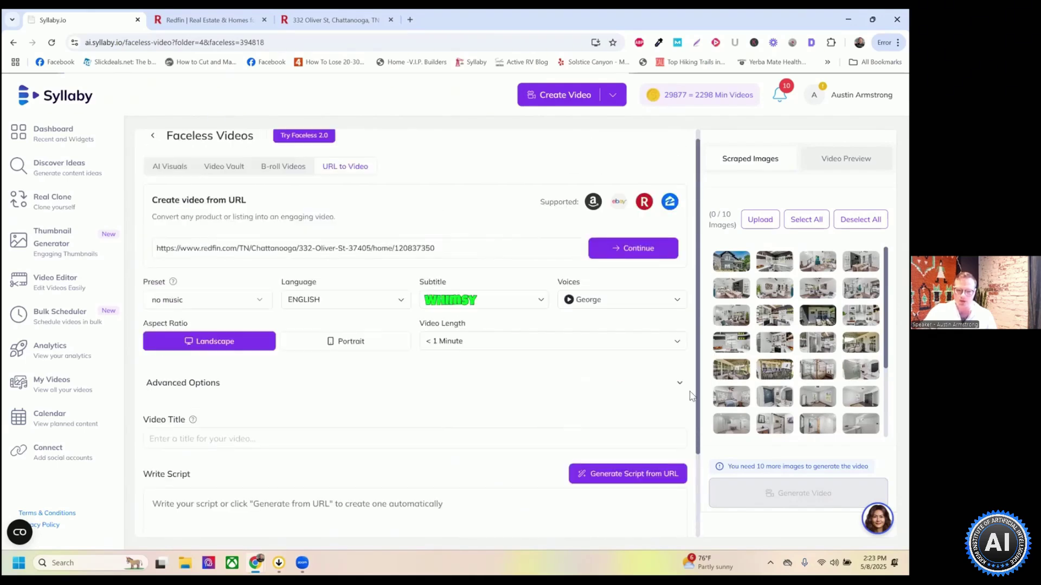
click(622, 302)
click(437, 327)
Generate the script from the URL and delete its final sentence to reach 58 seconds.
click(632, 473)
scroll(640, 390, down, 1)
scroll(640, 391, down, 2)
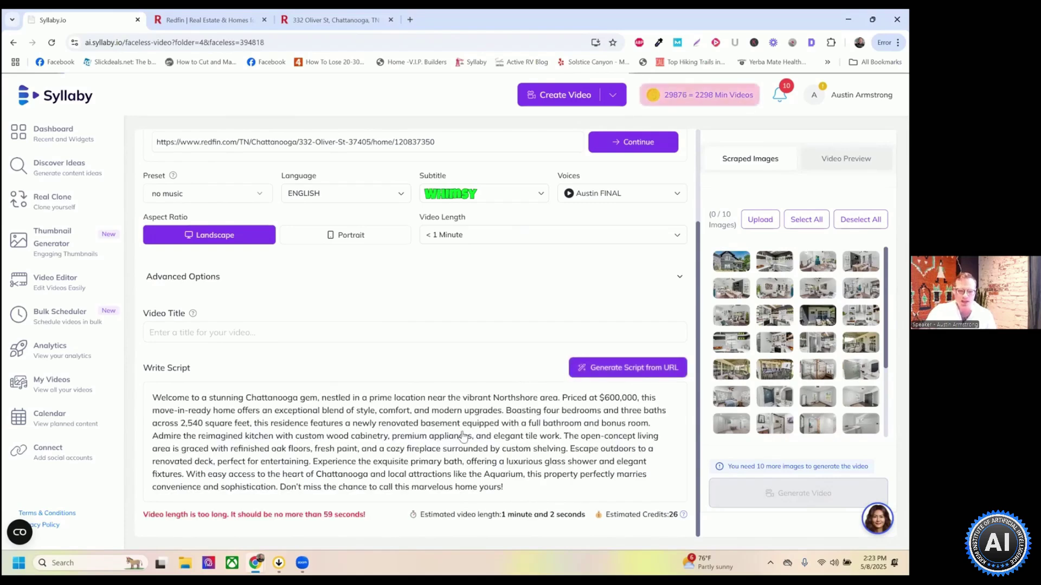
drag(535, 493, 281, 494)
key(BackSpace)
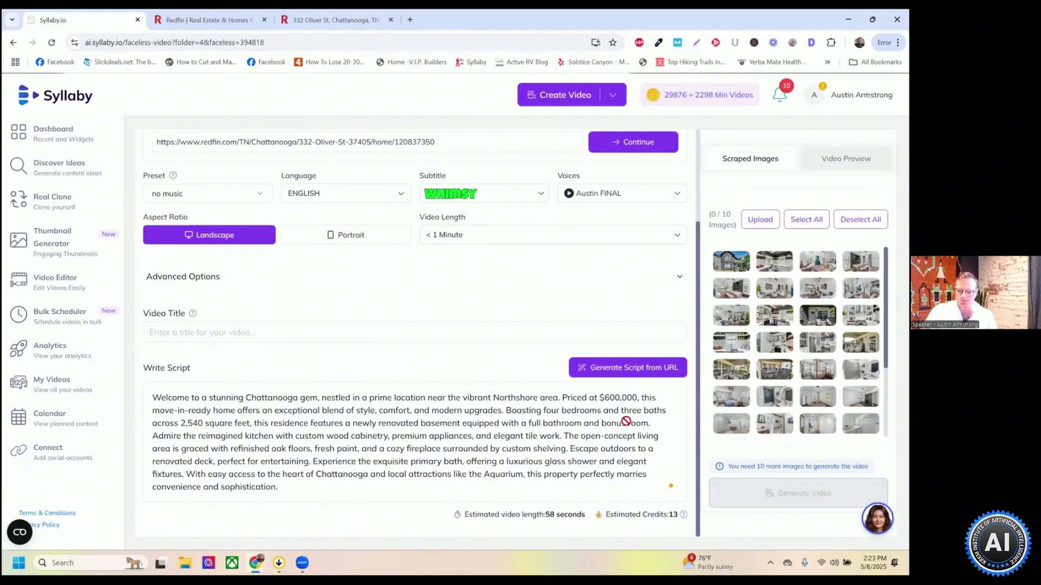
scroll(649, 388, up, 2)
Select ten scraped listing photos until the counter reads 10/10, then skip the topic suggestions.
click(737, 264)
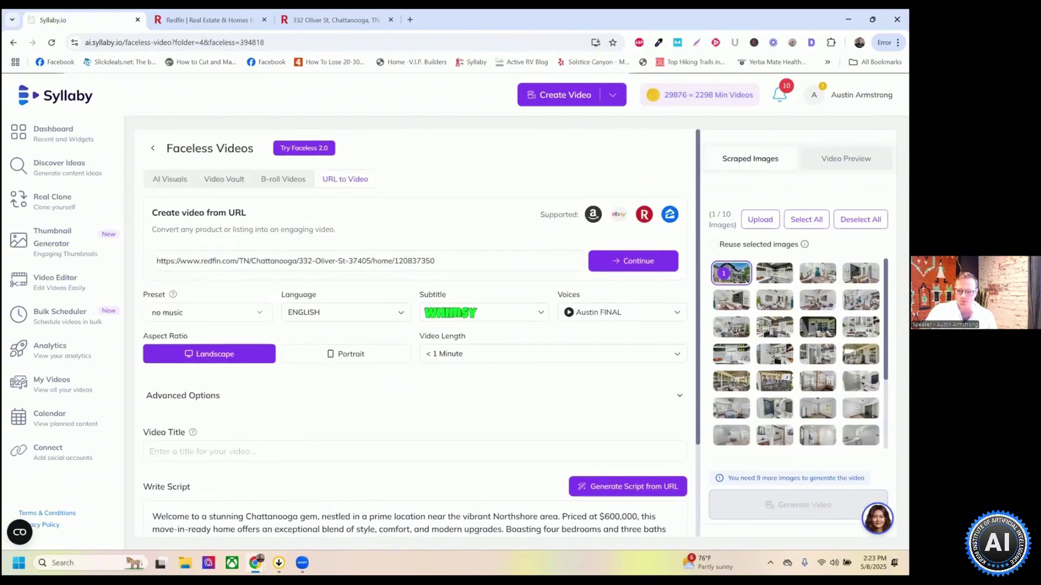
click(774, 273)
click(775, 300)
click(818, 300)
click(818, 327)
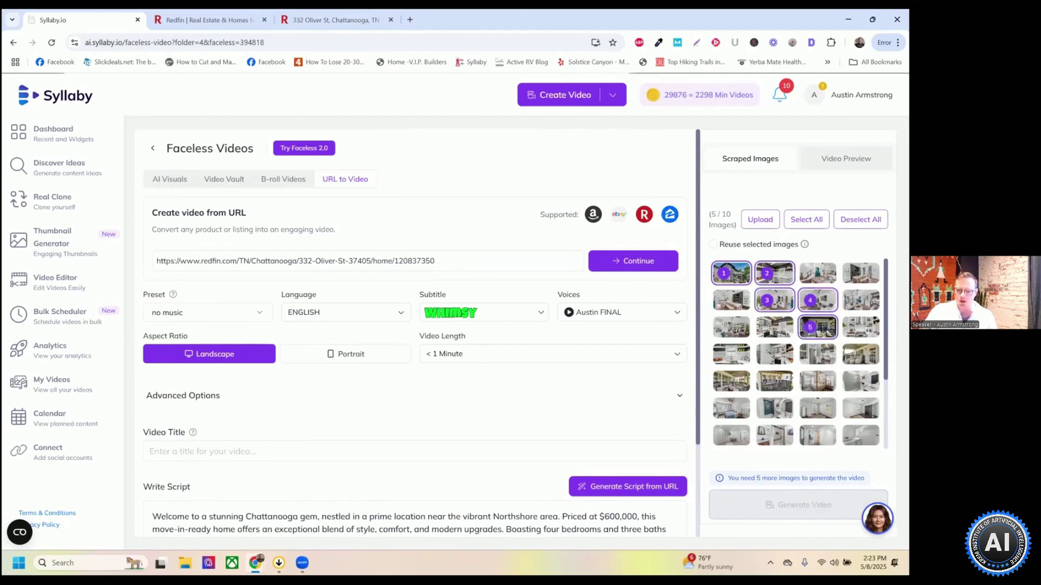
click(775, 327)
click(775, 354)
click(817, 354)
click(860, 354)
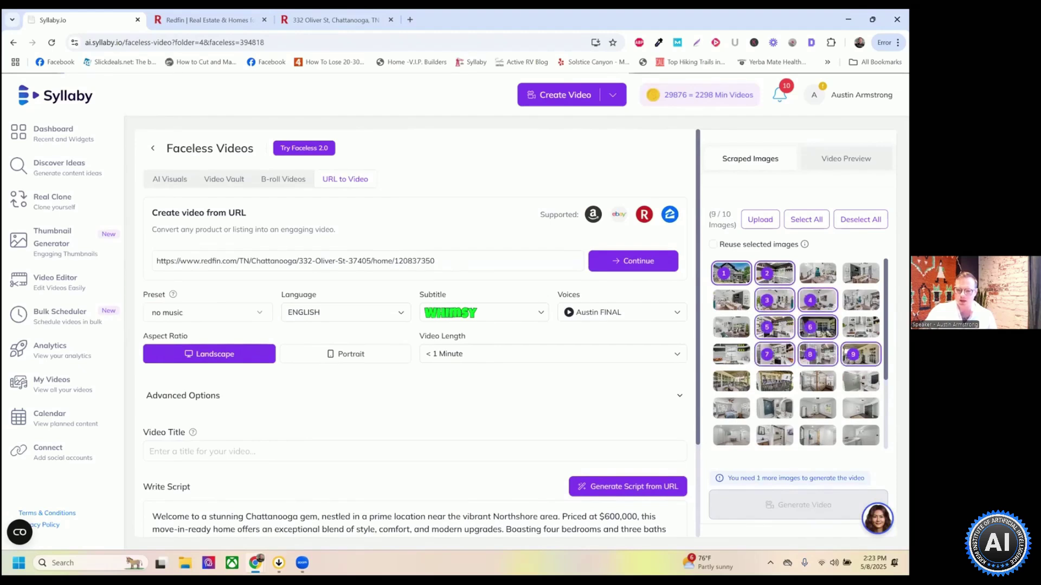
click(774, 384)
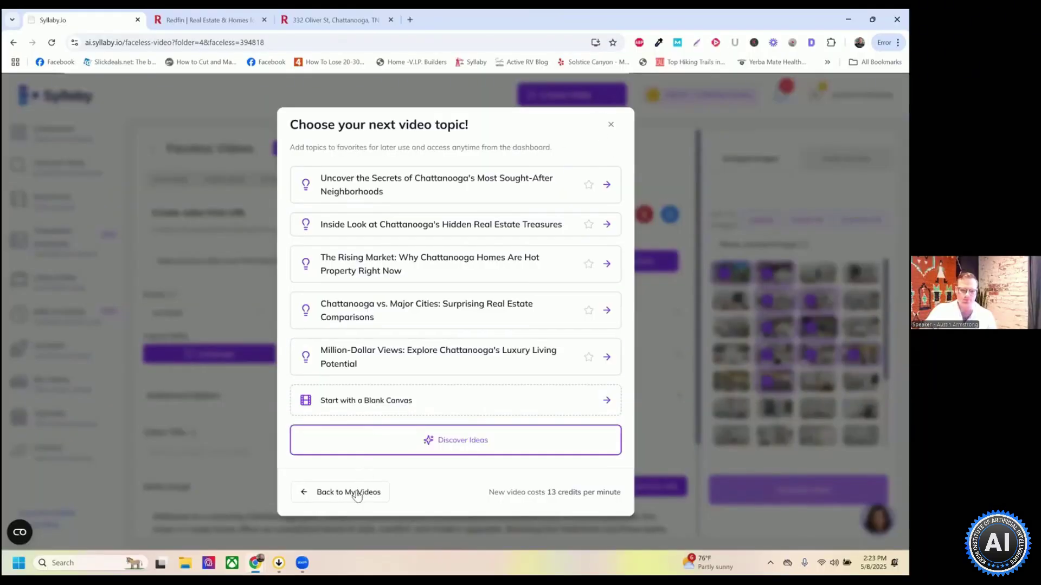
click(357, 491)
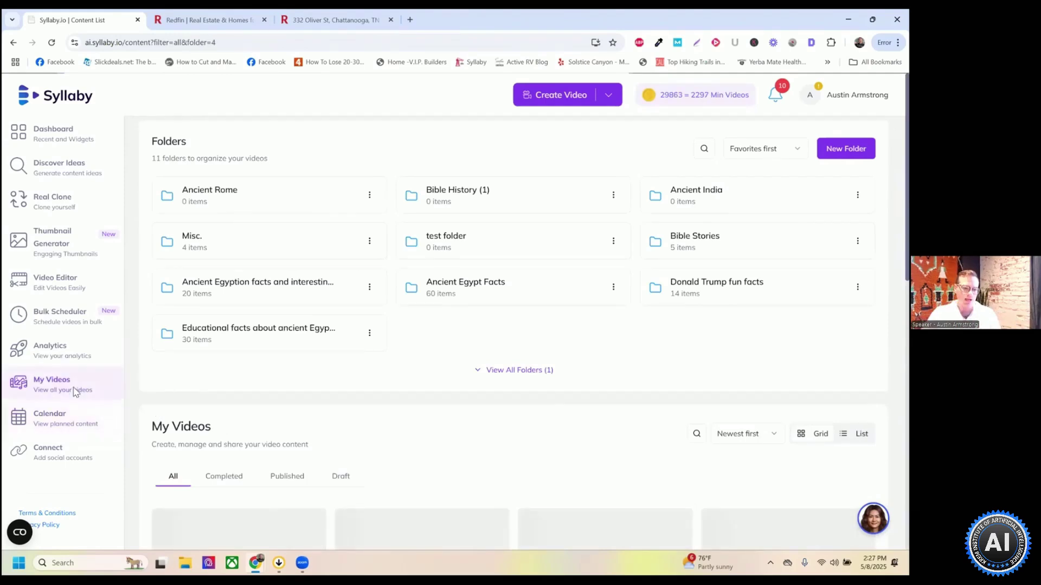
Scroll to My Videos and open the Untitled house video's preview.
click(418, 293)
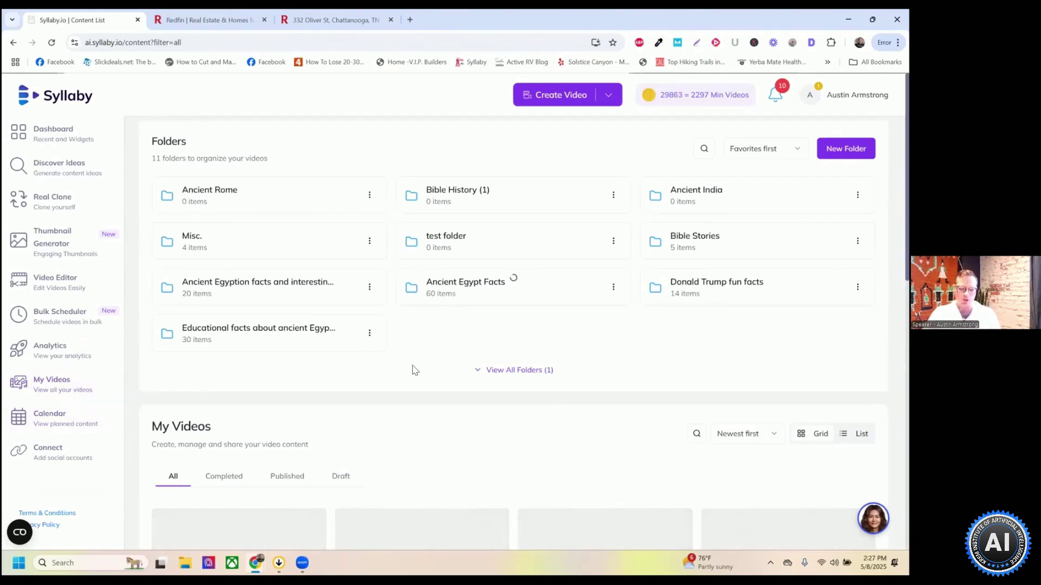
scroll(316, 288, down, 2)
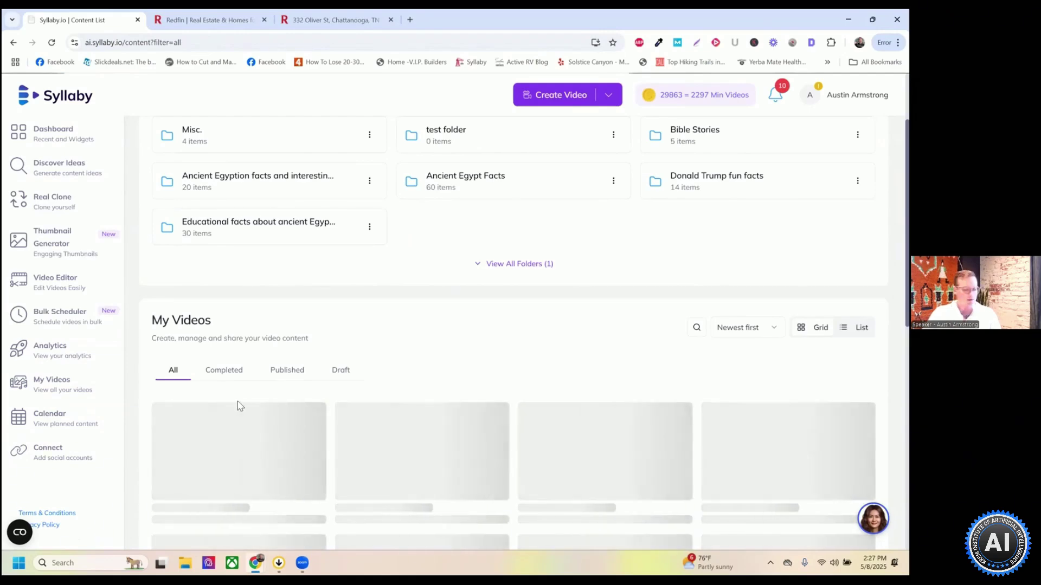
scroll(370, 383, down, 3)
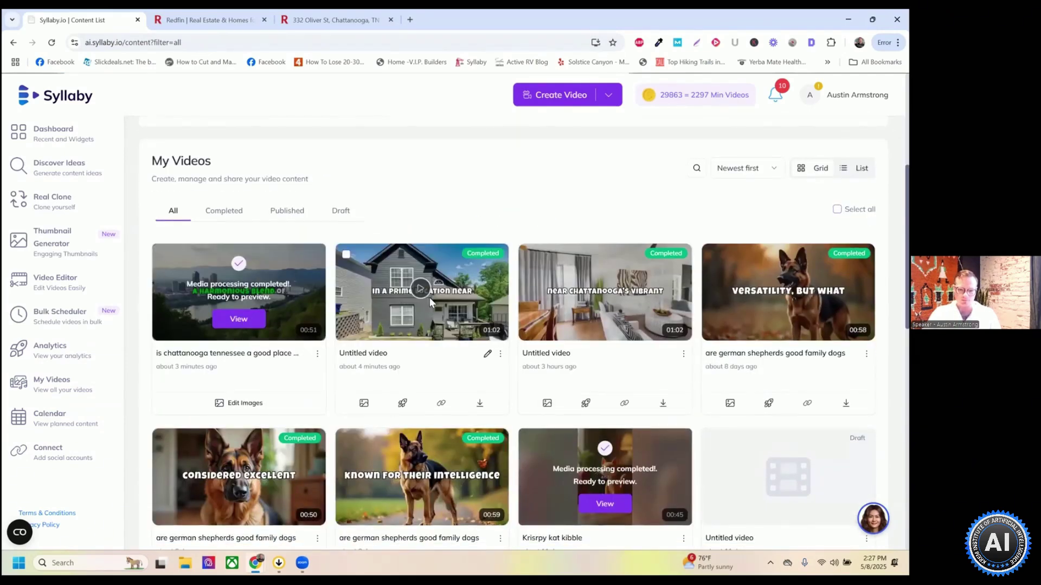
click(433, 311)
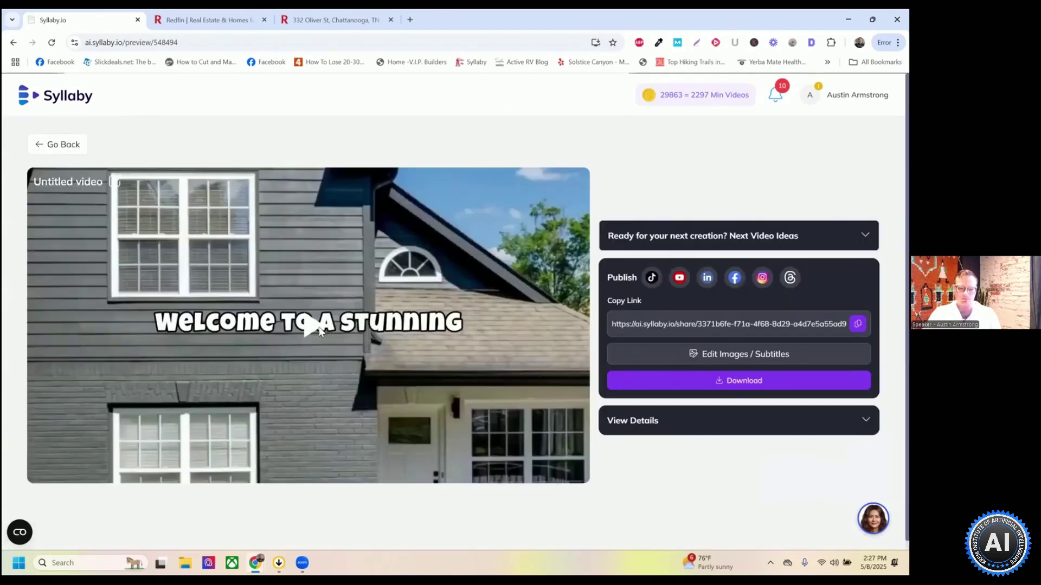
mouse_move(550, 470)
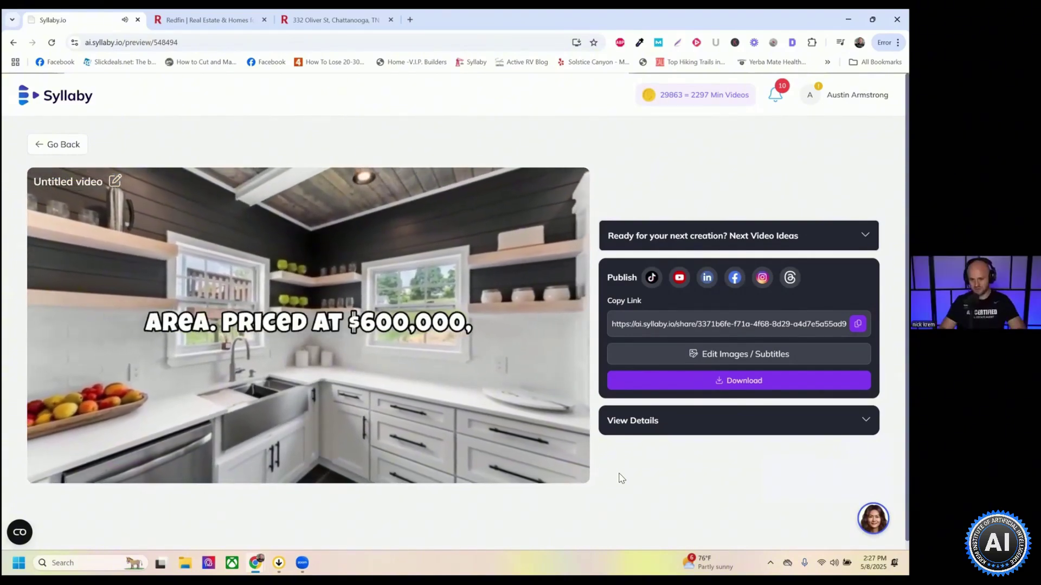
Play the preview, pause on the living room scene, and open Edit Images / Subtitles.
click(476, 392)
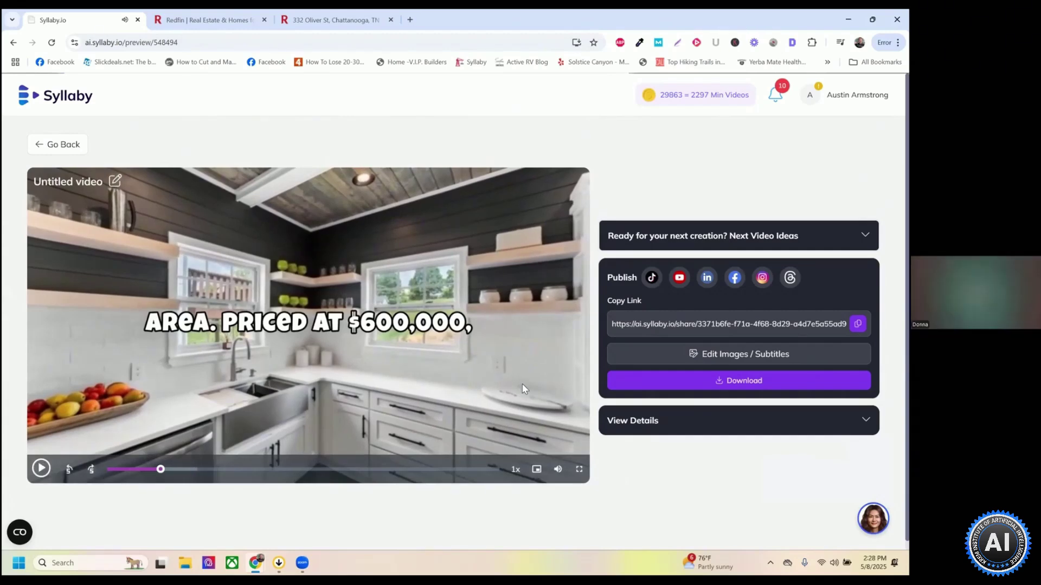
click(466, 306)
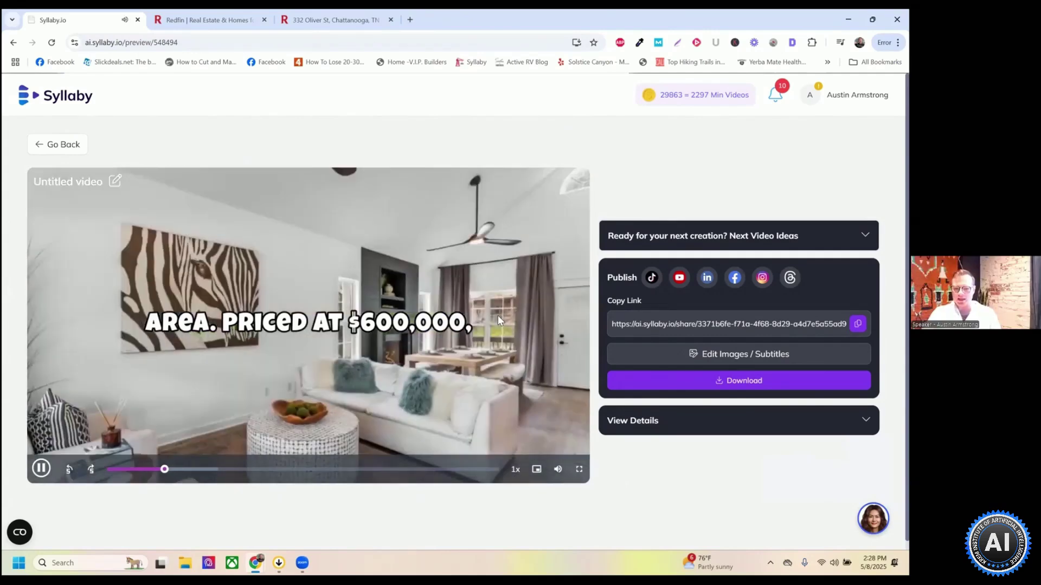
click(497, 315)
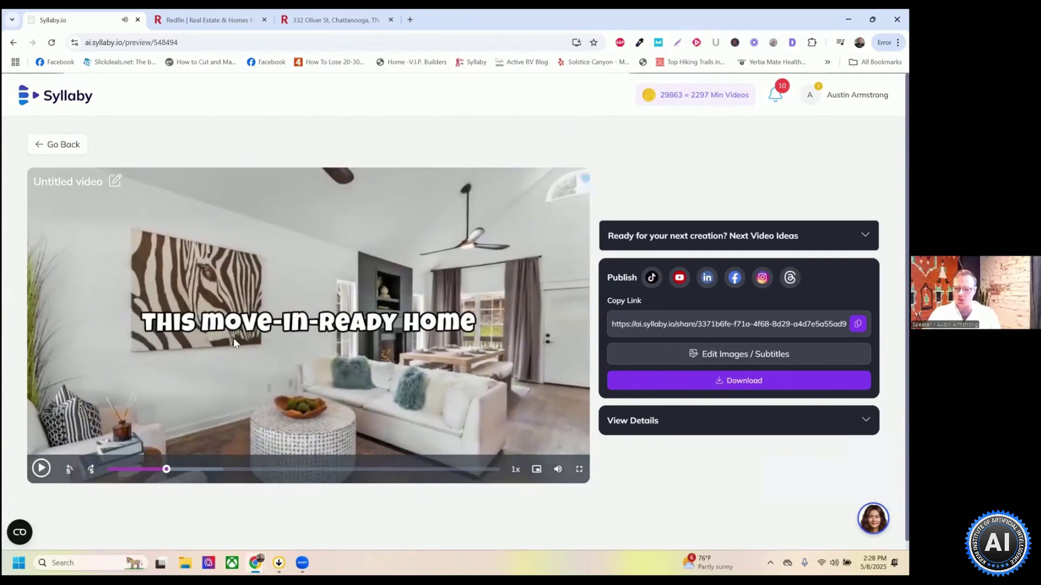
click(725, 355)
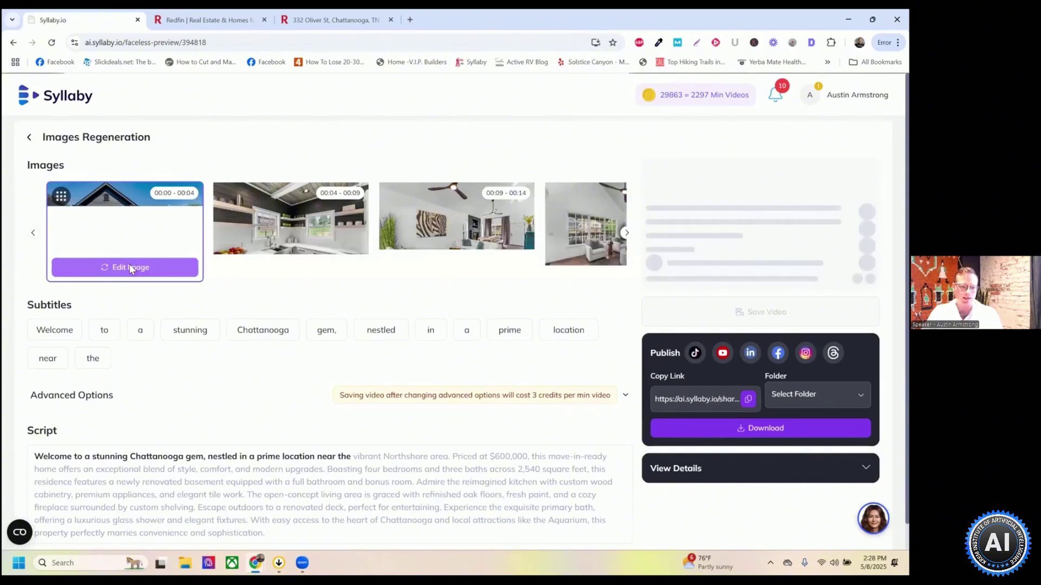
Add AI motion to the first house image with the prompt 'slow zoom'.
click(146, 268)
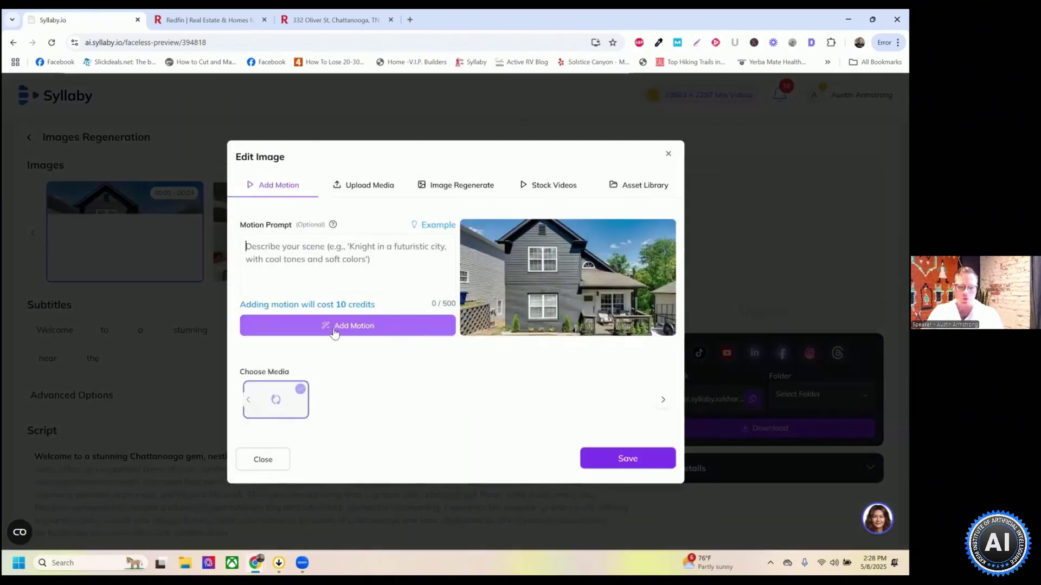
click(325, 267)
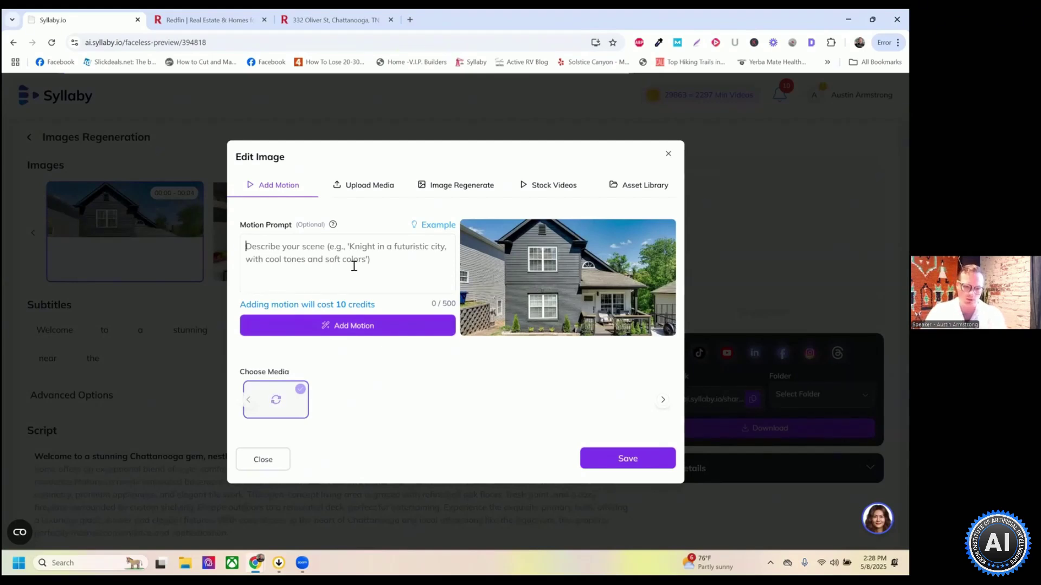
text(slow zoom)
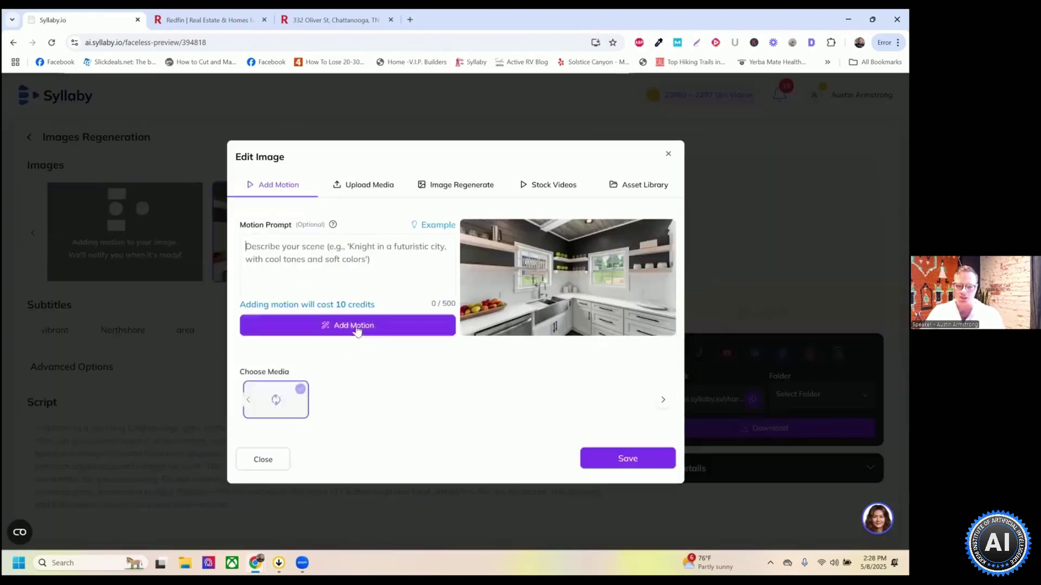
click(356, 328)
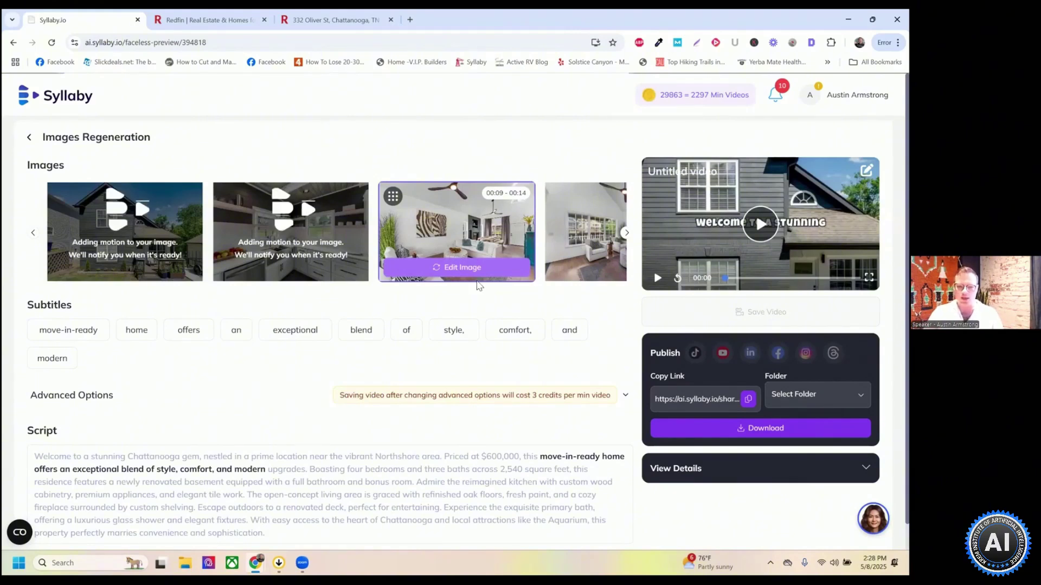
Add AI motion to the living room image with the prompt 'very slow zoom in'.
click(444, 267)
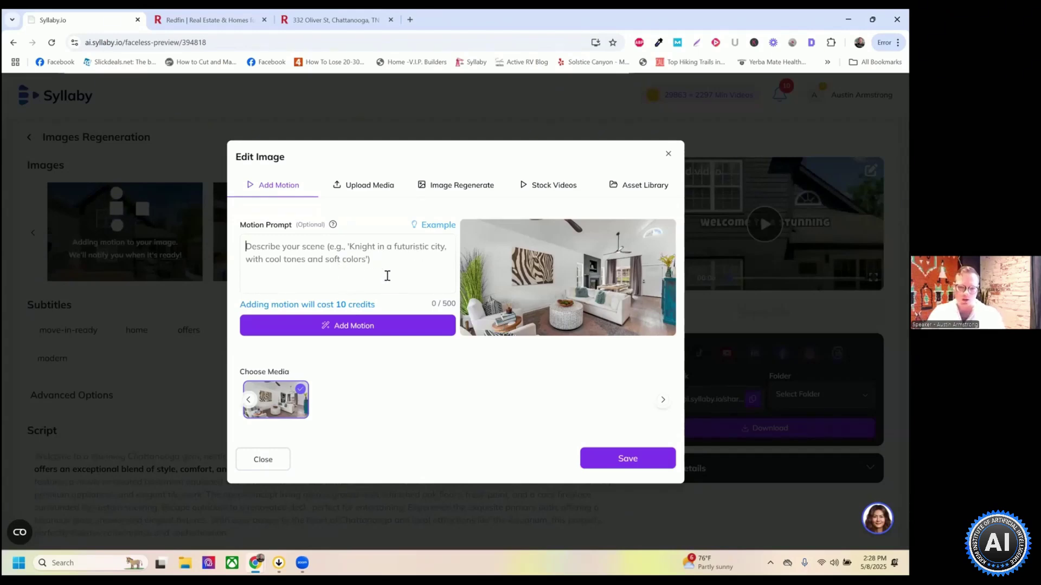
click(382, 329)
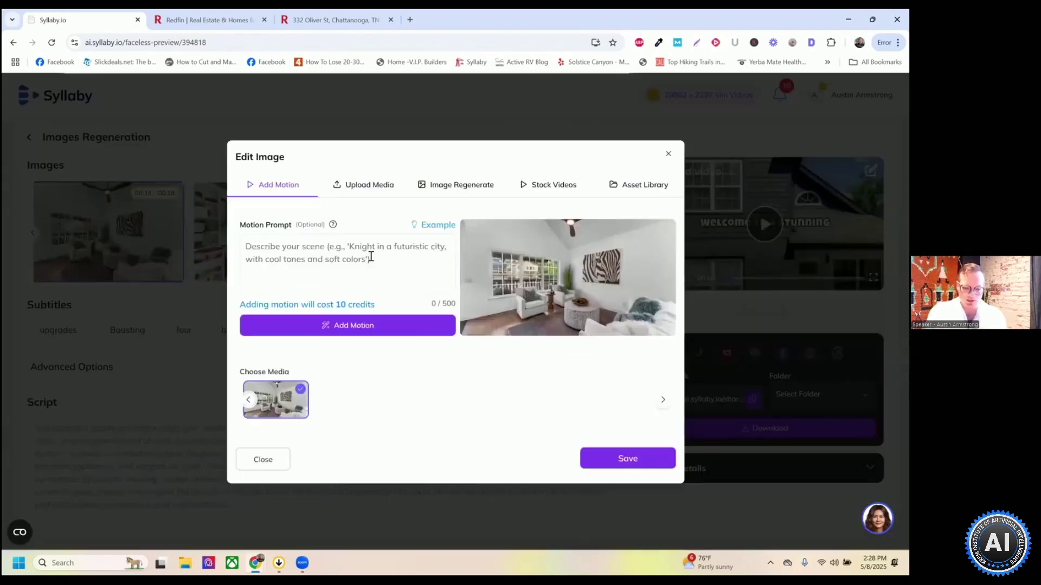
text(very slow zoom in)
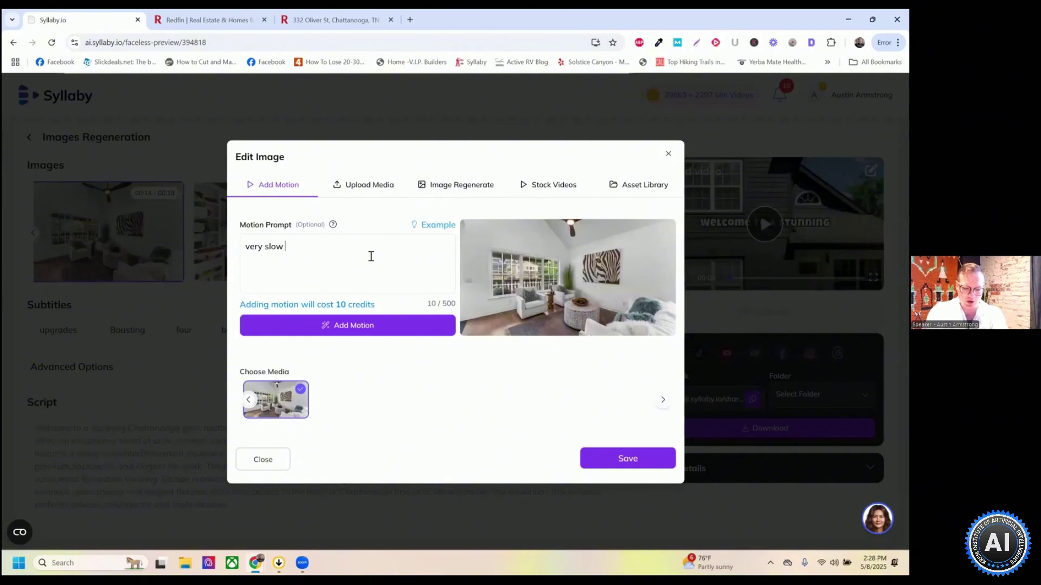
click(353, 326)
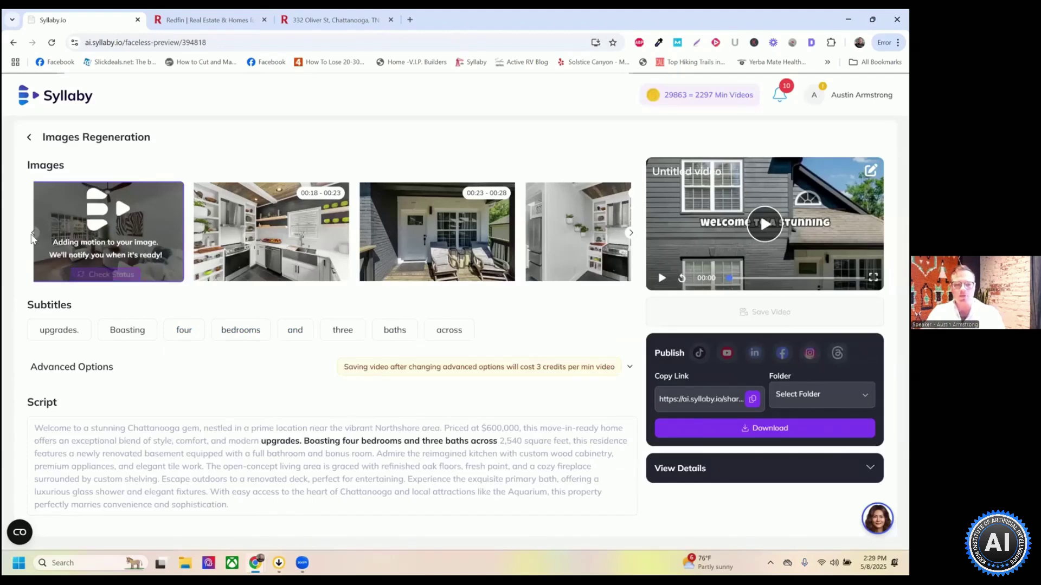
click(34, 235)
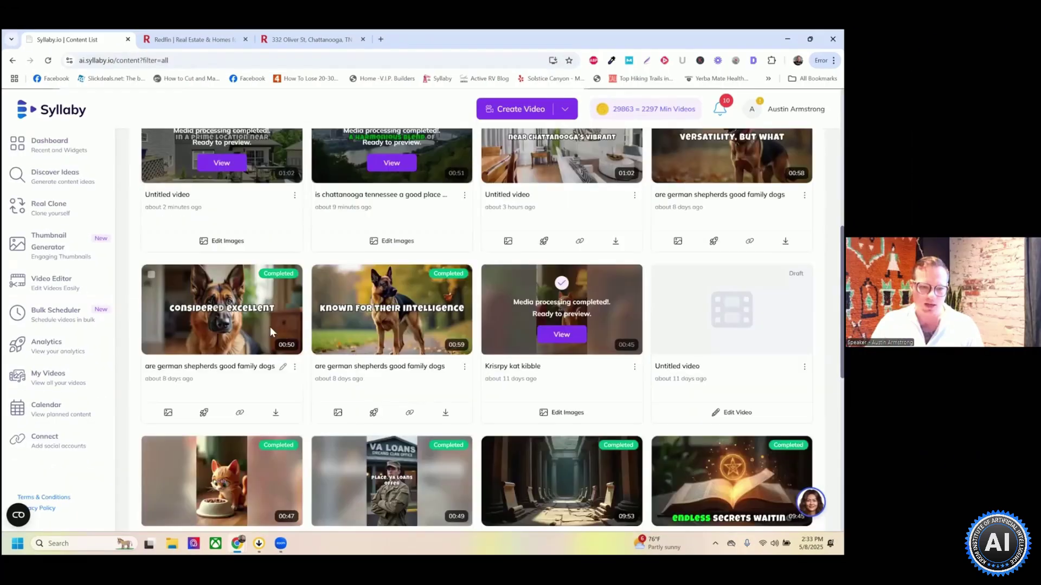
Reopen the listing video, preview motion on the kitchen and third images, then go back to Content List.
scroll(270, 326, up, 4)
click(221, 367)
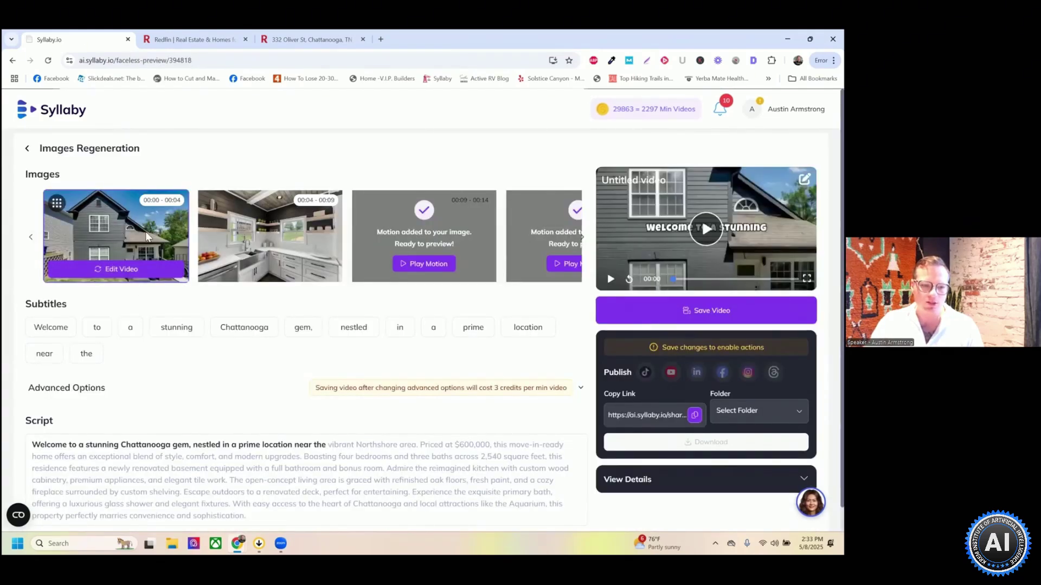
click(258, 240)
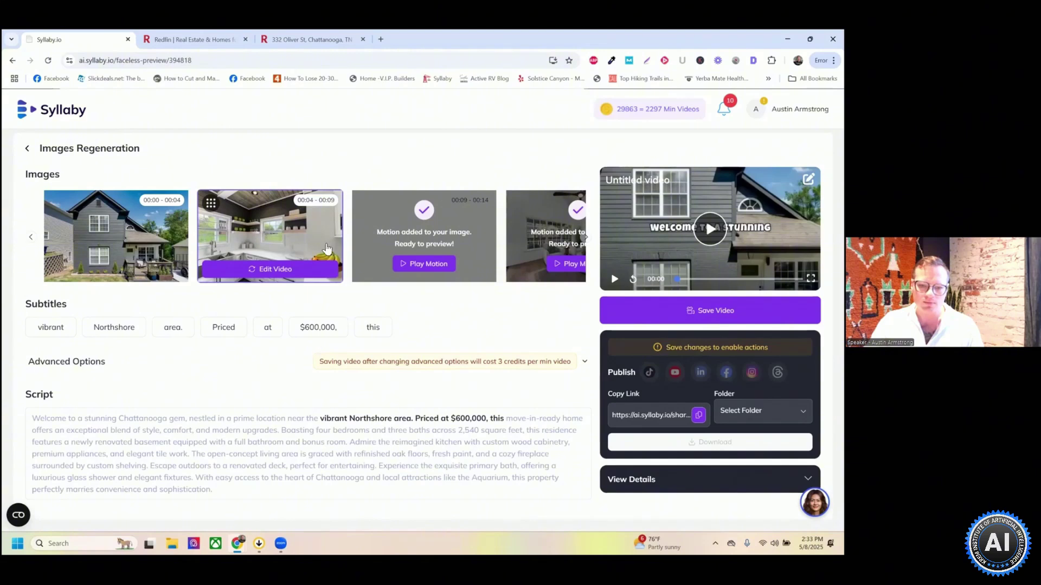
click(424, 243)
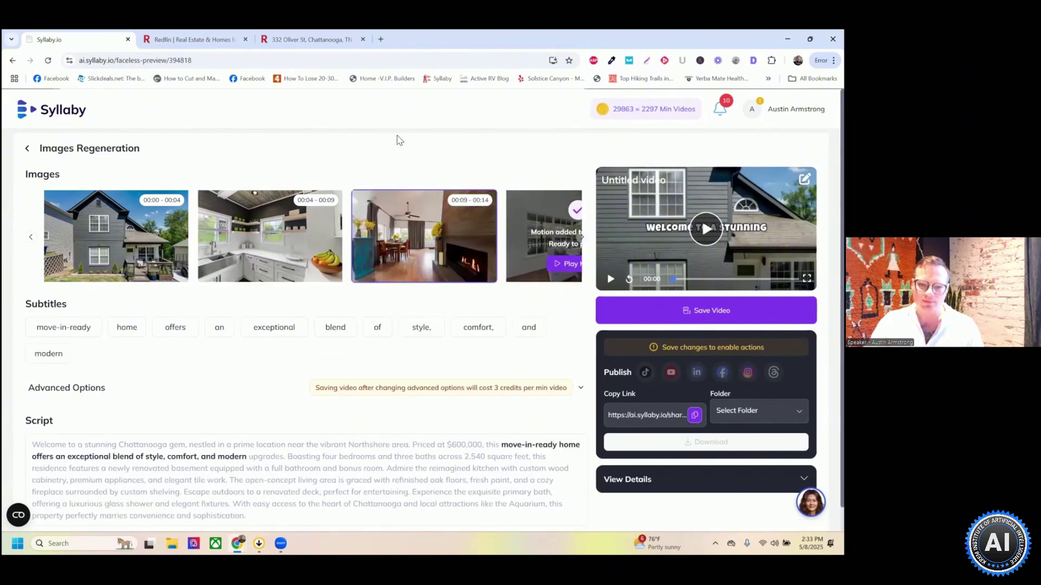
key(alt+Left)
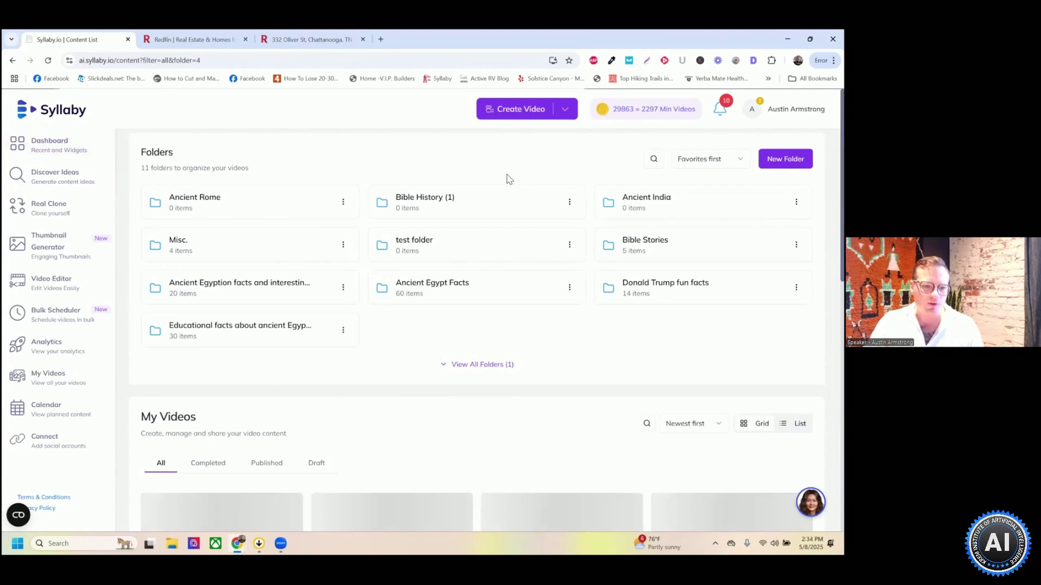